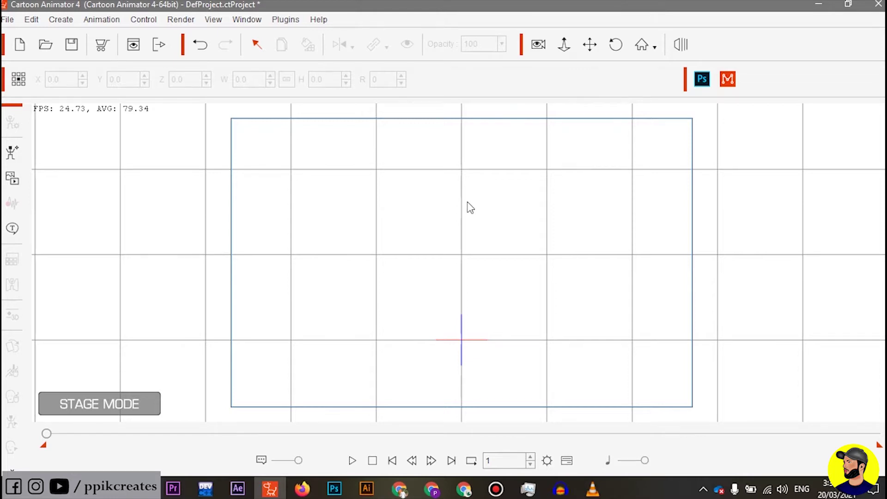
Apply the red BG_015 backdrop, then replace it with the blue gradient BG_012.
{"action": "key", "text": "F4"}
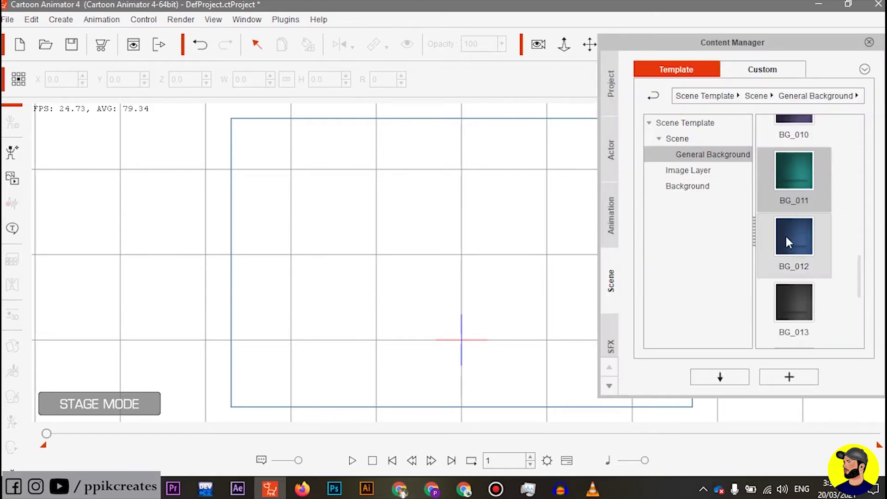
{"action": "scroll", "coordinate": [795, 193], "scroll_direction": "down", "scroll_amount": 3}
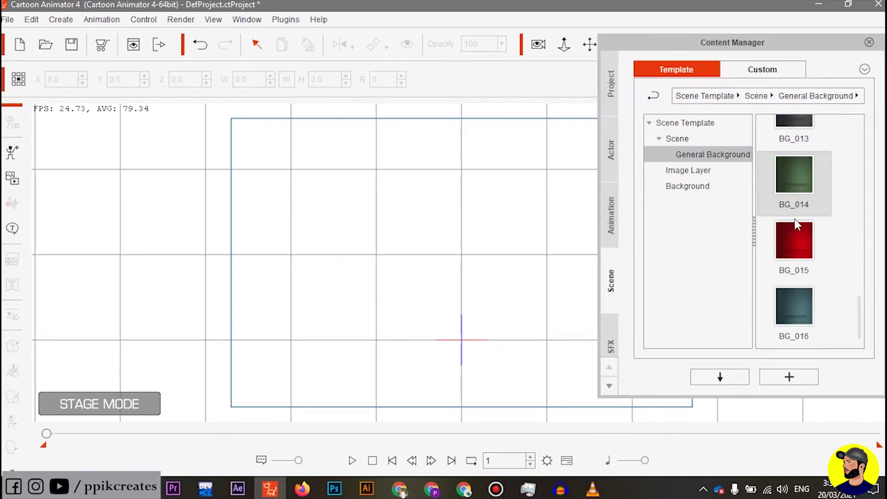
{"action": "double_click", "coordinate": [800, 242]}
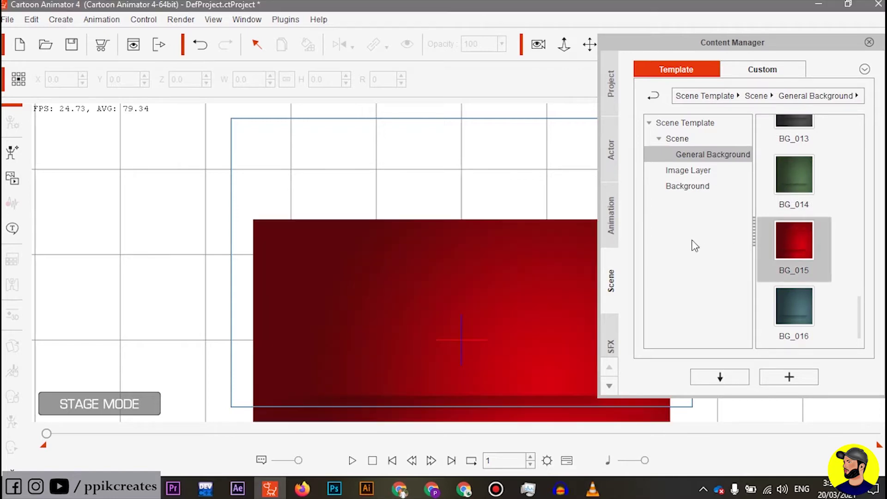
{"action": "scroll", "coordinate": [784, 183], "scroll_direction": "up", "scroll_amount": 9}
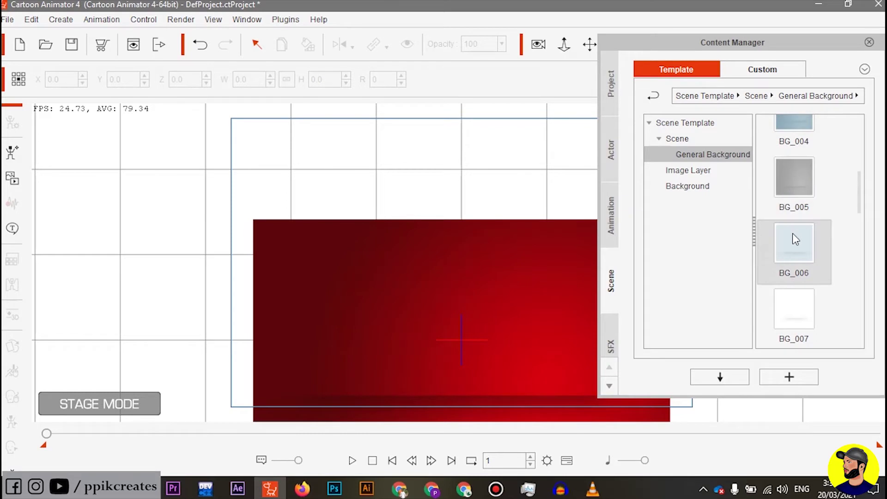
{"action": "scroll", "coordinate": [795, 238], "scroll_direction": "down", "scroll_amount": 7}
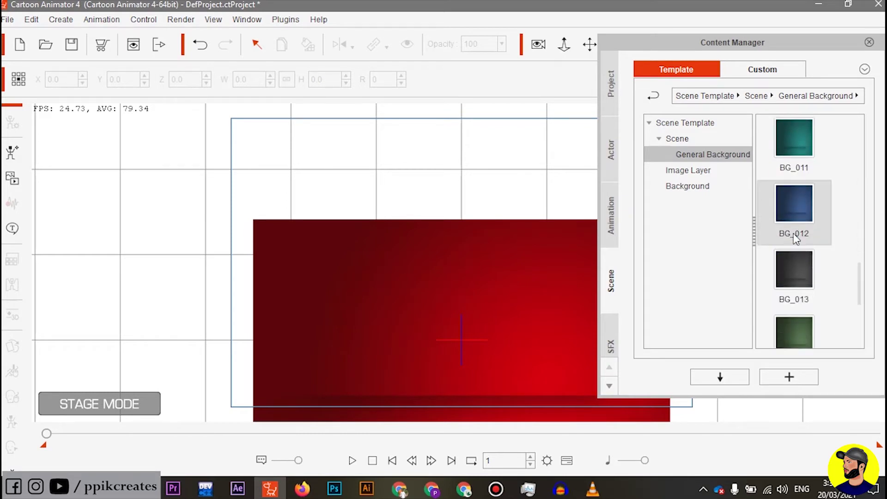
{"action": "double_click", "coordinate": [794, 221]}
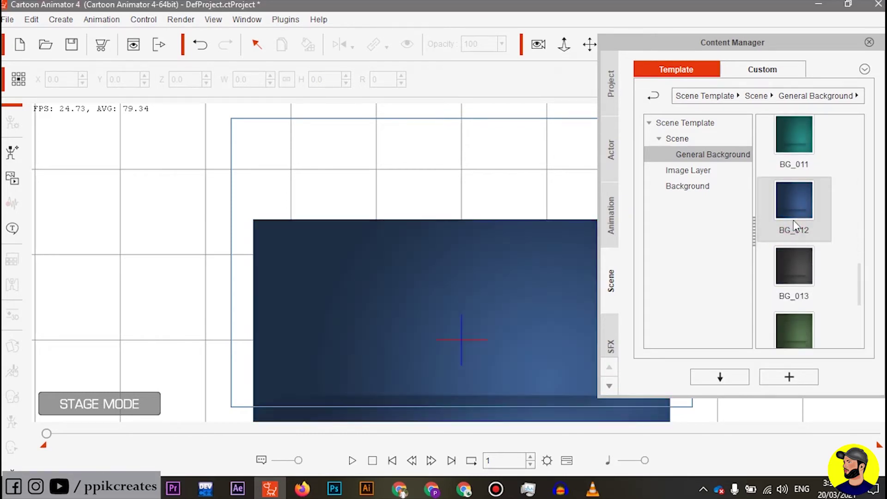
{"action": "left_click", "coordinate": [613, 167]}
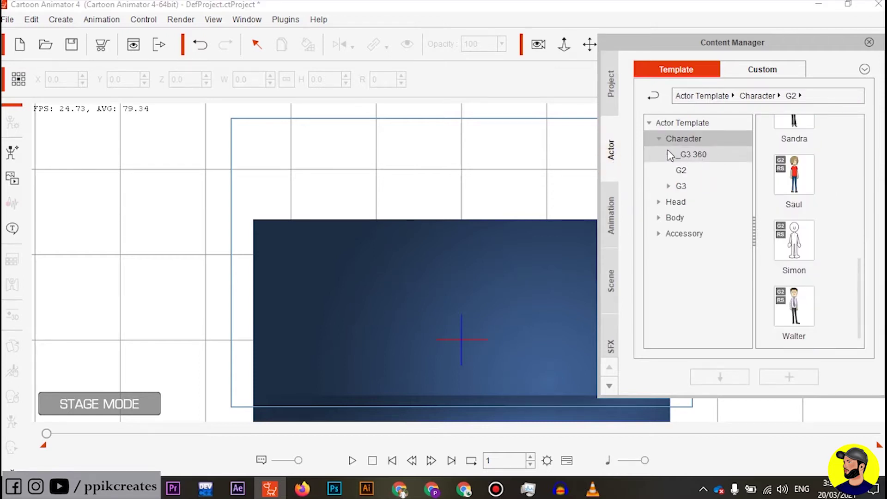
Place the G2 character Saul on the stage and close the Content Manager.
{"action": "left_click", "coordinate": [697, 174]}
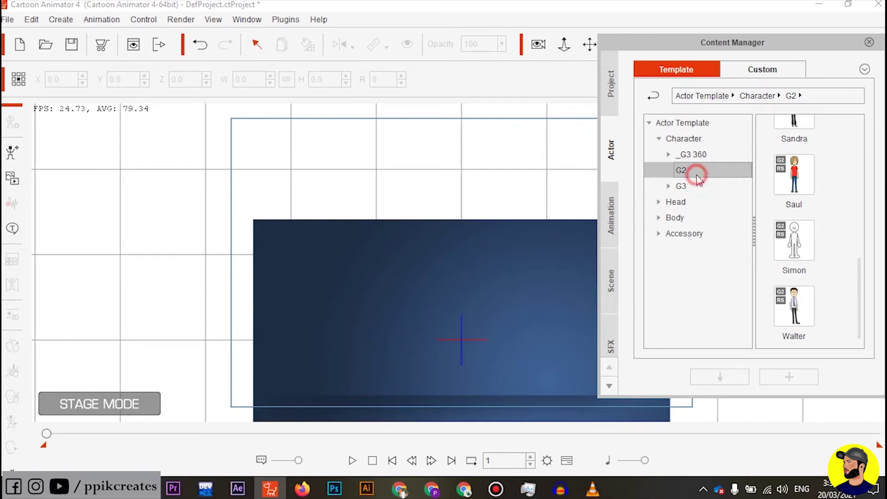
{"action": "double_click", "coordinate": [801, 187]}
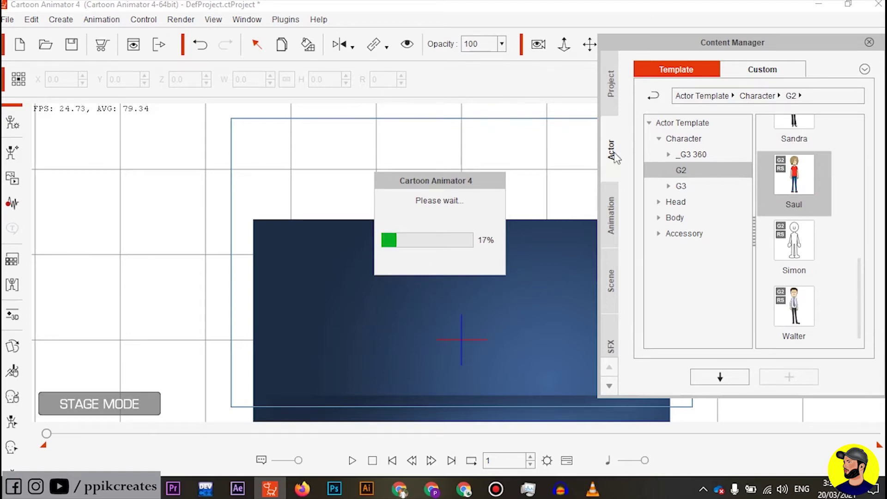
{"action": "left_click", "coordinate": [871, 44]}
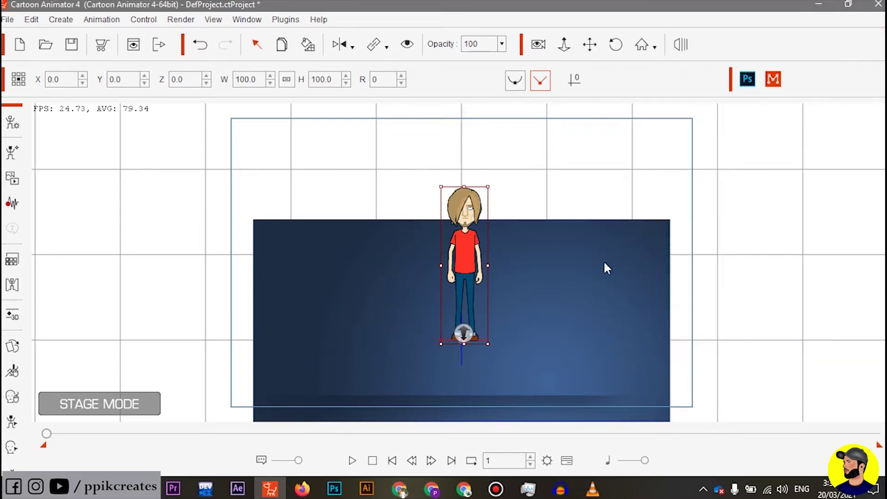
Enlarge the blue background to cover the stage frame, then nudge Saul slightly upward.
{"action": "left_click", "coordinate": [604, 268]}
{"action": "left_click_drag", "start_coordinate": [616, 250], "coordinate": [588, 137]}
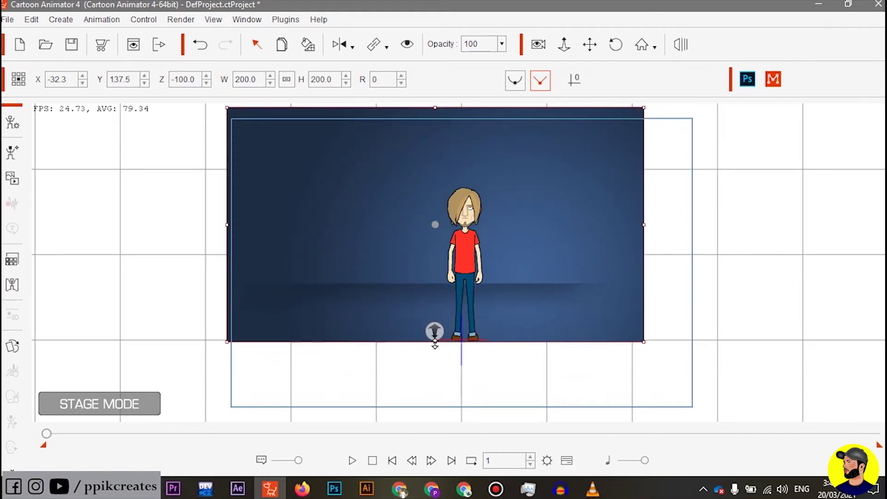
{"action": "left_click_drag", "start_coordinate": [435, 344], "coordinate": [445, 411]}
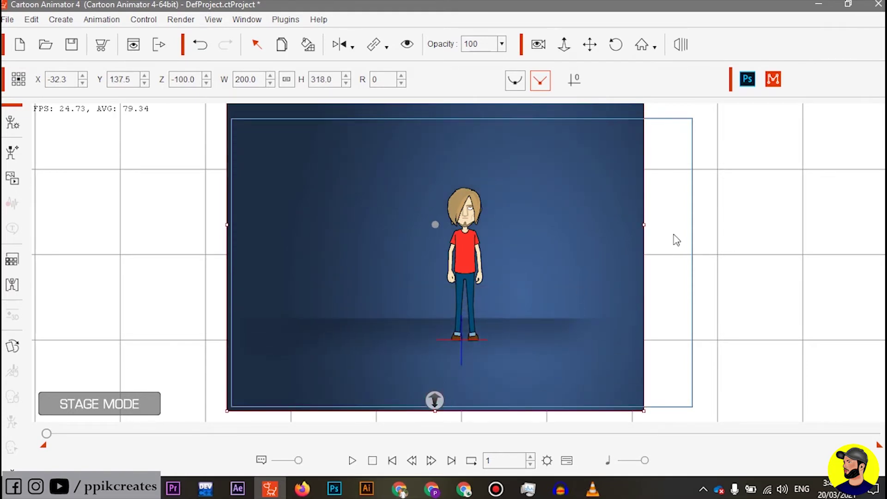
{"action": "left_click_drag", "start_coordinate": [642, 228], "coordinate": [707, 229]}
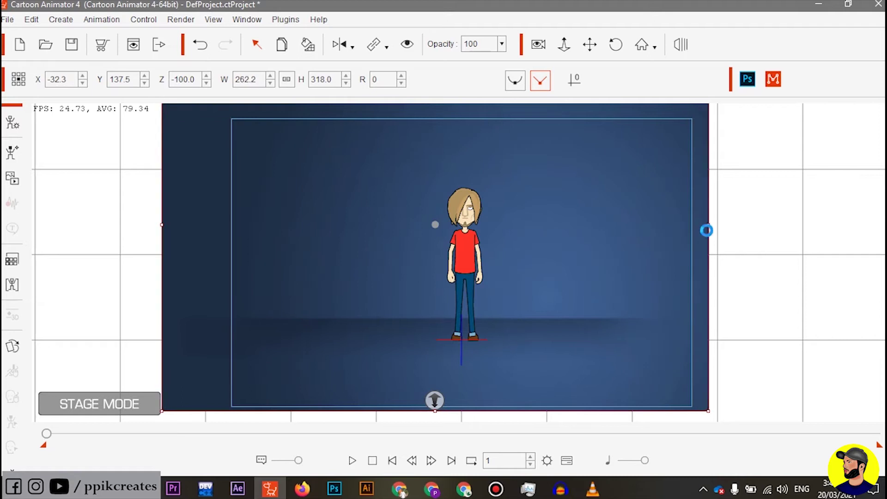
{"action": "left_click_drag", "start_coordinate": [601, 239], "coordinate": [624, 244]}
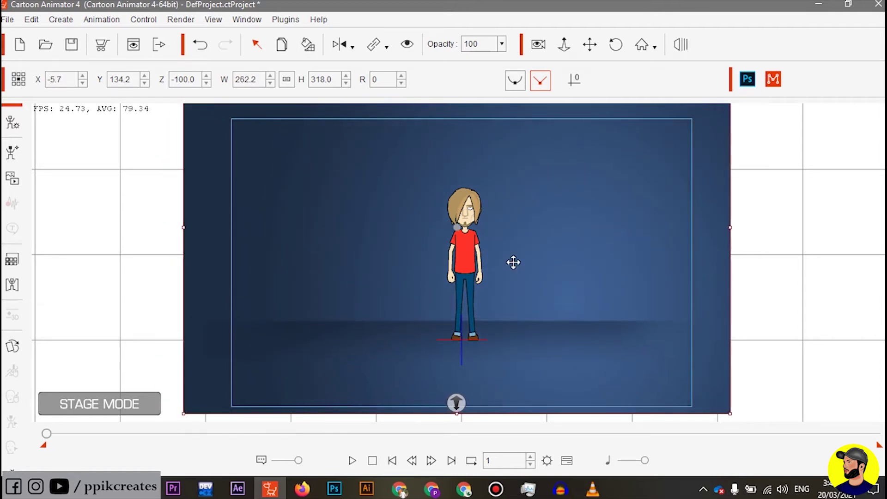
{"action": "left_click_drag", "start_coordinate": [475, 270], "coordinate": [470, 264]}
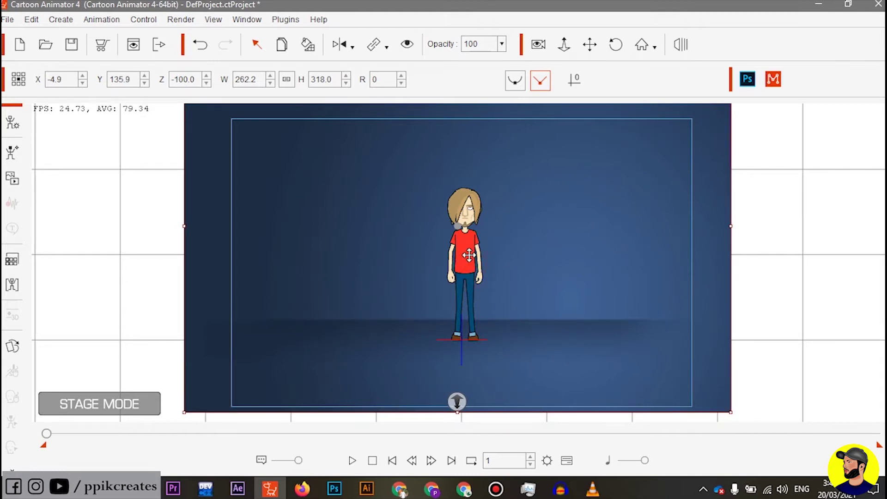
{"action": "left_click", "coordinate": [469, 255]}
{"action": "left_click_drag", "start_coordinate": [469, 255], "coordinate": [470, 249]}
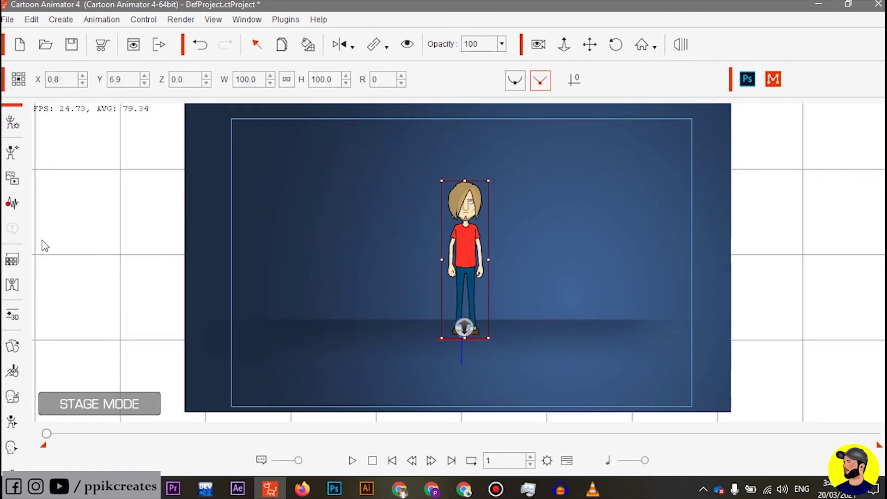
Record a roughly 29-second voice clip for Saul with Record Voice and import it.
{"action": "left_click", "coordinate": [12, 204]}
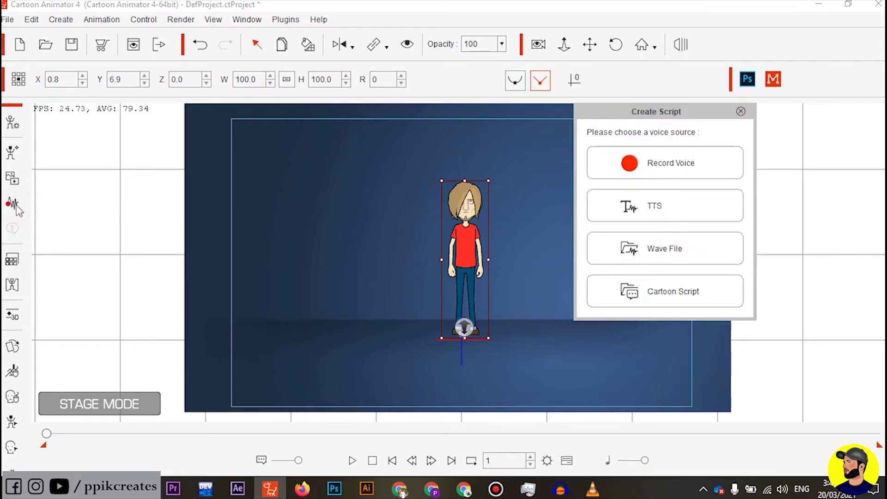
{"action": "left_click", "coordinate": [667, 180]}
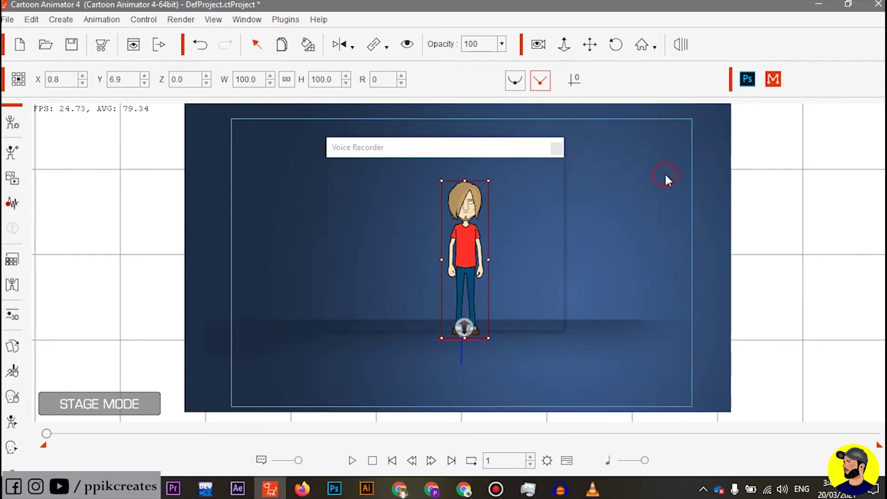
{"action": "left_click_drag", "start_coordinate": [426, 151], "coordinate": [720, 116]}
{"action": "left_click", "coordinate": [665, 242]}
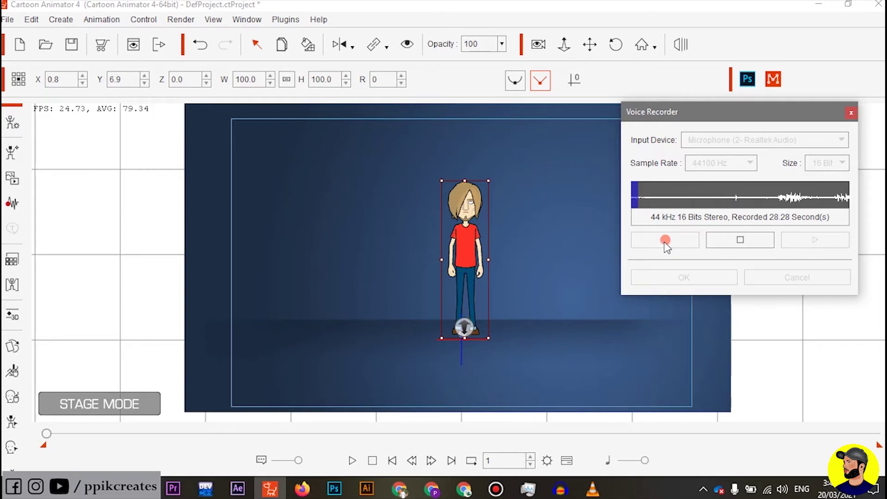
{"action": "left_click", "coordinate": [730, 239]}
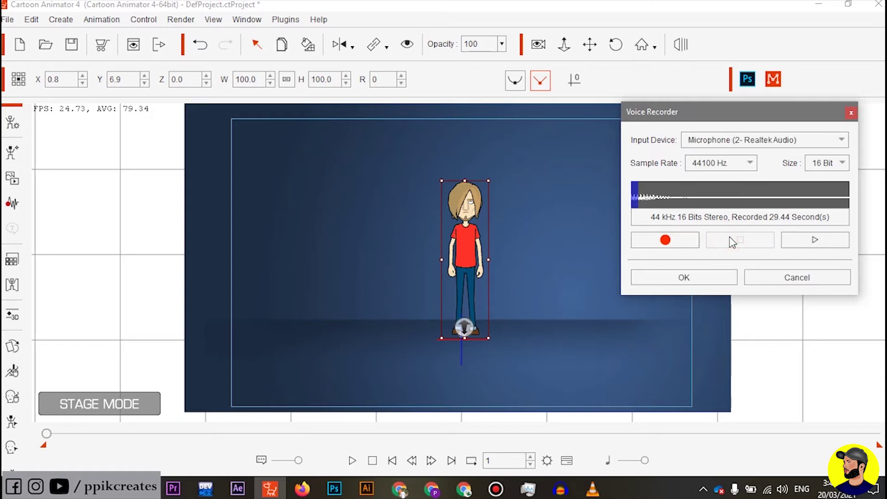
{"action": "left_click", "coordinate": [705, 275]}
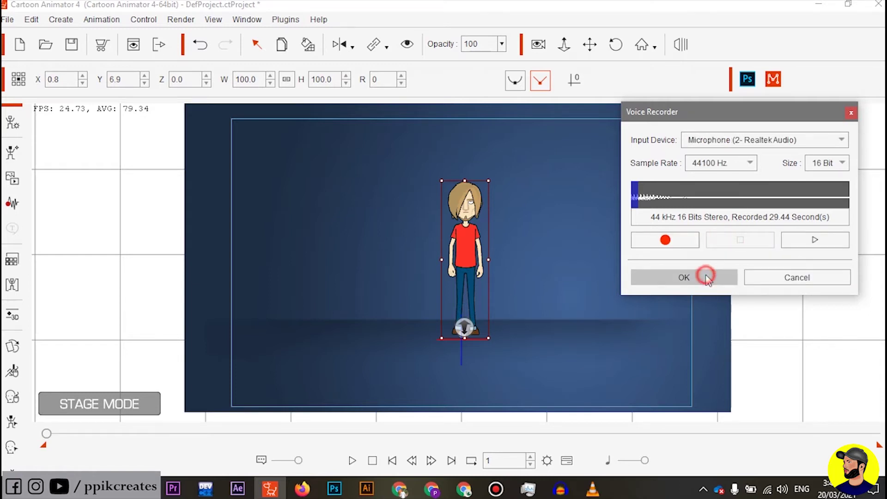
Play back the voiced scene, then set the current frame to 665.
{"action": "key", "text": "space"}
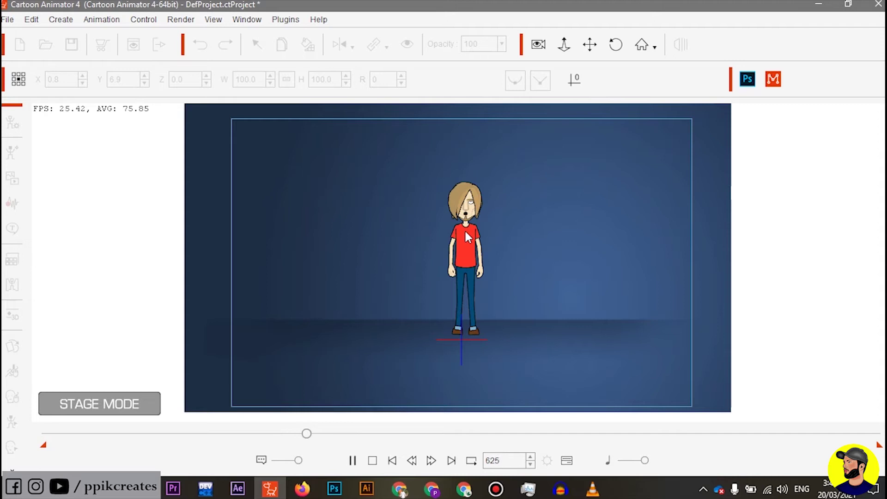
{"action": "left_click", "coordinate": [464, 230]}
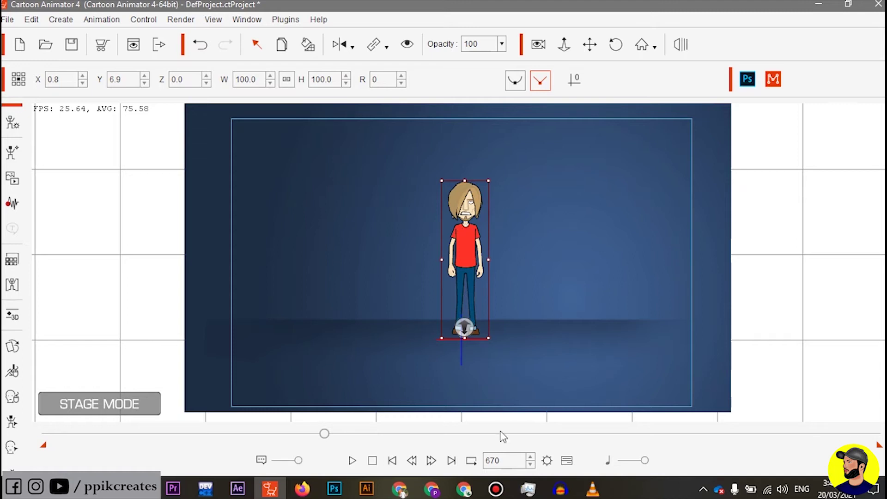
{"action": "left_click", "coordinate": [506, 465]}
{"action": "key", "text": "BackSpace"}
{"action": "key", "text": "BackSpace"}
{"action": "type", "text": "65"}
{"action": "key", "text": "F4"}
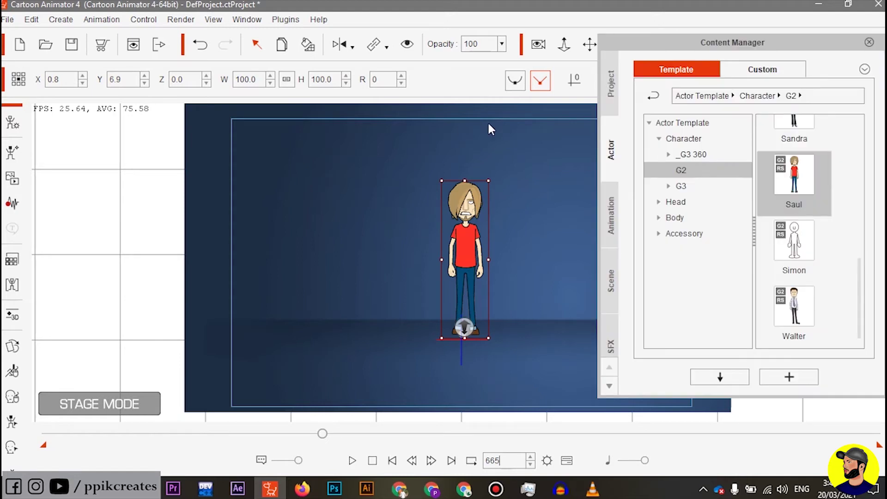
Apply the G2 Editable 3D Walk_Comic move motion to Saul.
{"action": "left_click", "coordinate": [612, 220]}
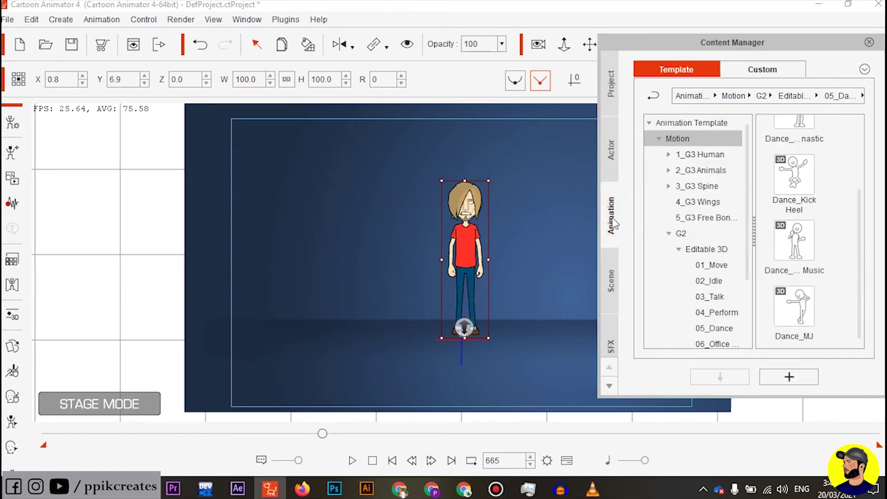
{"action": "left_click", "coordinate": [679, 235]}
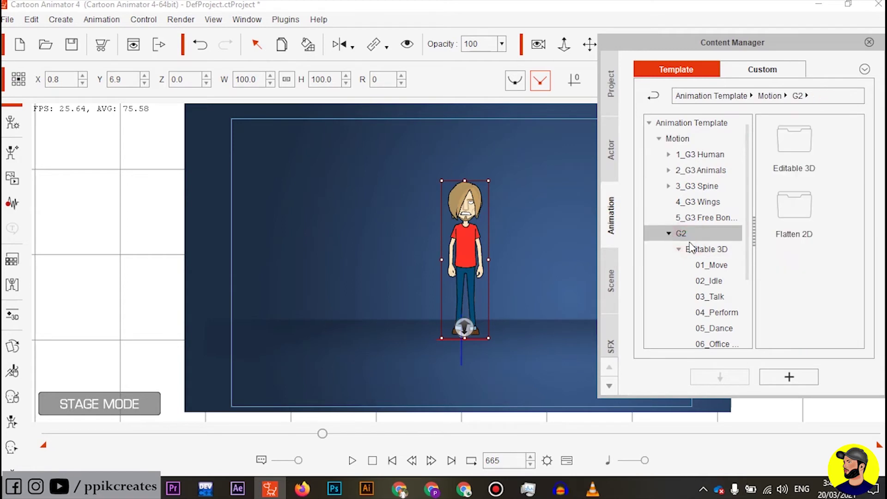
{"action": "left_click", "coordinate": [727, 264]}
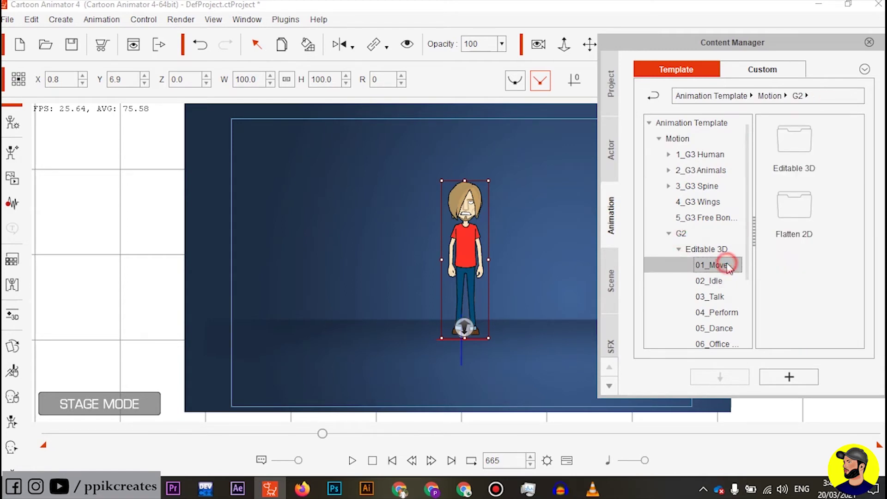
{"action": "scroll", "coordinate": [798, 253], "scroll_direction": "down", "scroll_amount": 10}
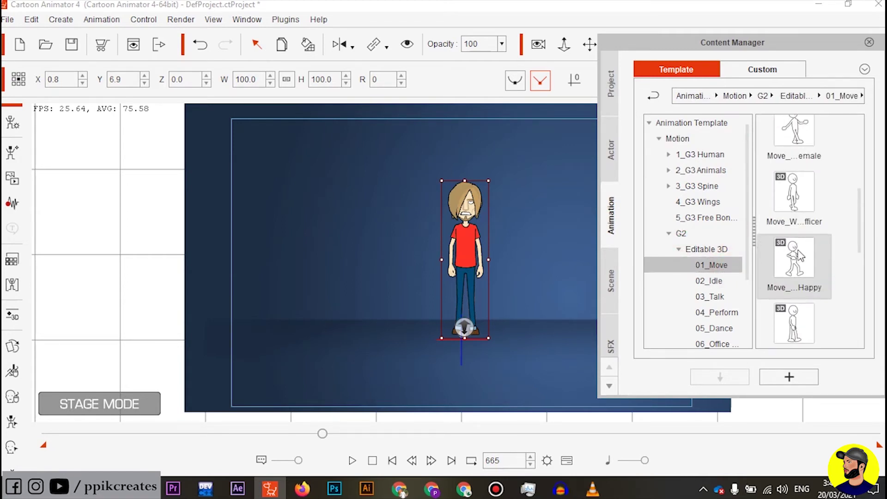
{"action": "scroll", "coordinate": [797, 251], "scroll_direction": "down", "scroll_amount": 1}
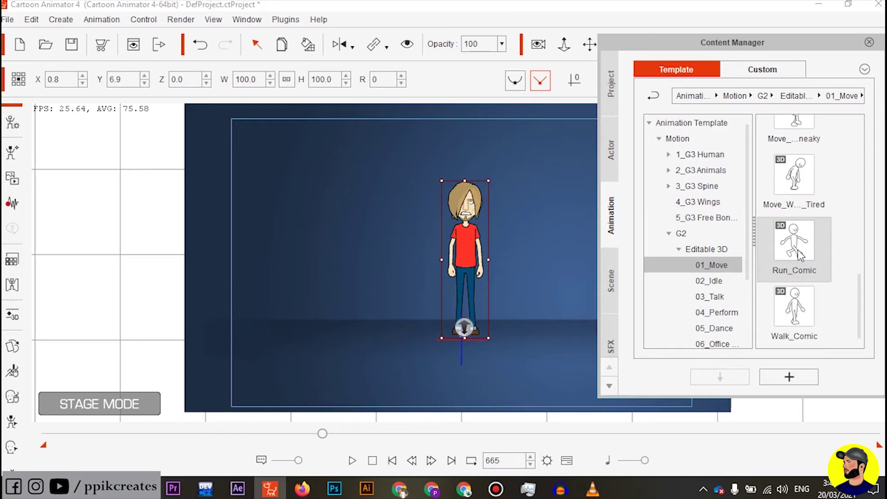
{"action": "double_click", "coordinate": [812, 318]}
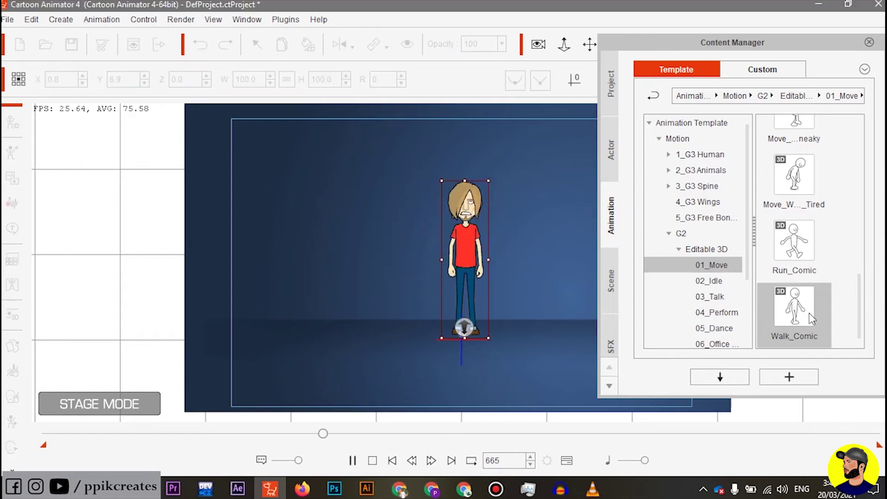
{"action": "left_click", "coordinate": [454, 301]}
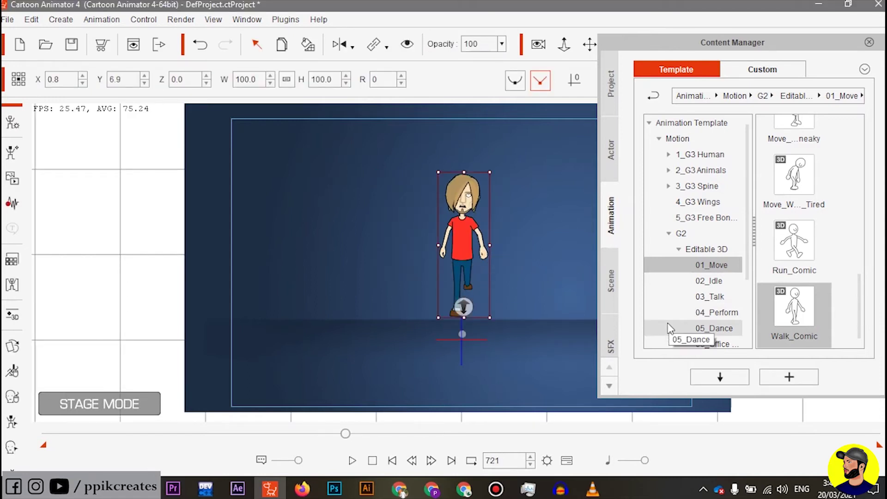
Try the Move_Walk_Female_Officer motion on Saul, applying it from frame 650.
{"action": "scroll", "coordinate": [808, 254], "scroll_direction": "up", "scroll_amount": 3}
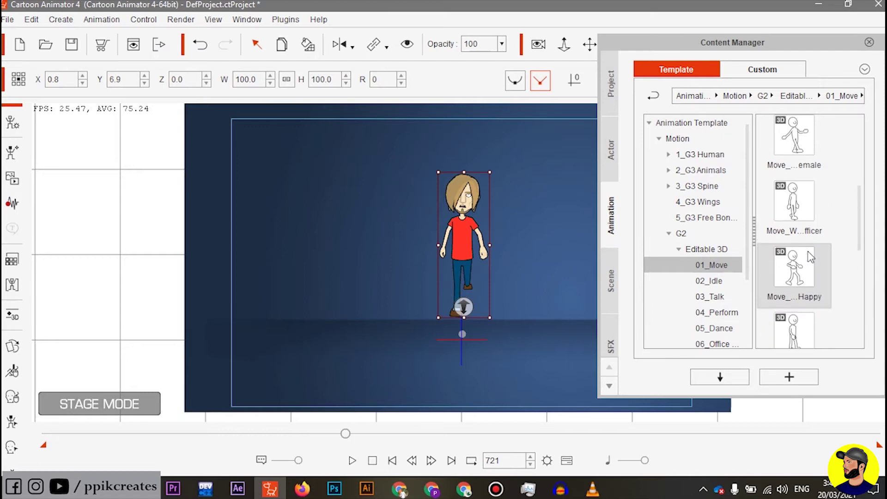
{"action": "scroll", "coordinate": [808, 251], "scroll_direction": "up", "scroll_amount": 1}
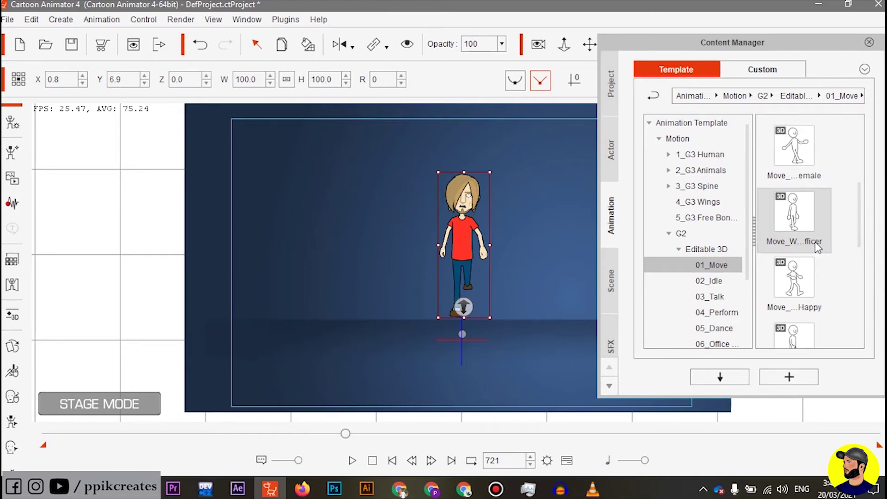
{"action": "double_click", "coordinate": [813, 241]}
{"action": "left_click", "coordinate": [519, 462]}
{"action": "key", "text": "BackSpace"}
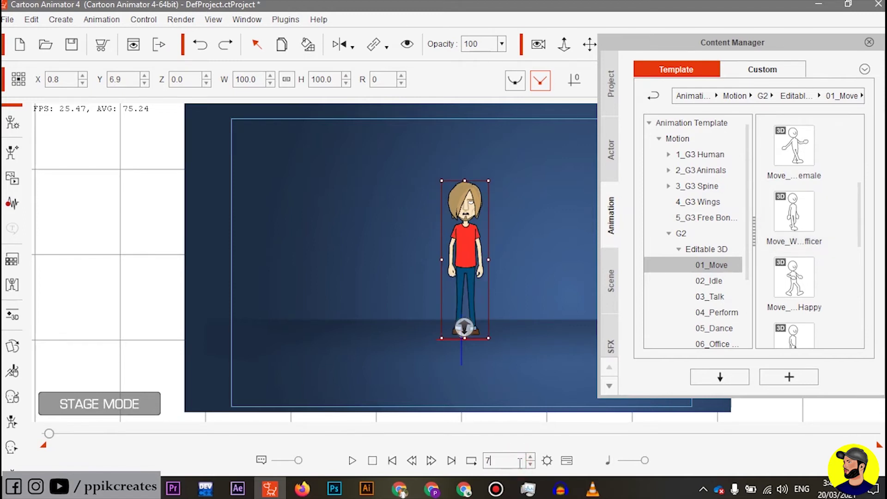
{"action": "type", "text": "650"}
{"action": "double_click", "coordinate": [780, 223]}
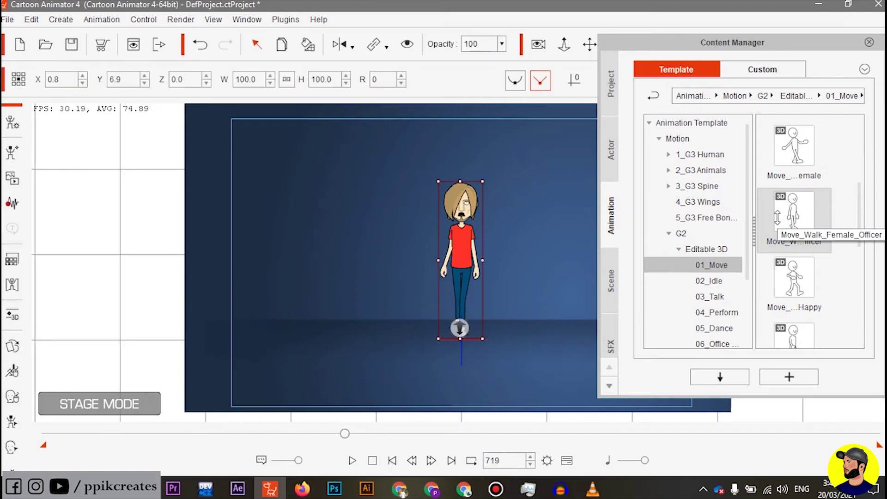
Apply Walk_Comic starting at frame 680, preview it, and shift Saul slightly left.
{"action": "left_click", "coordinate": [511, 459]}
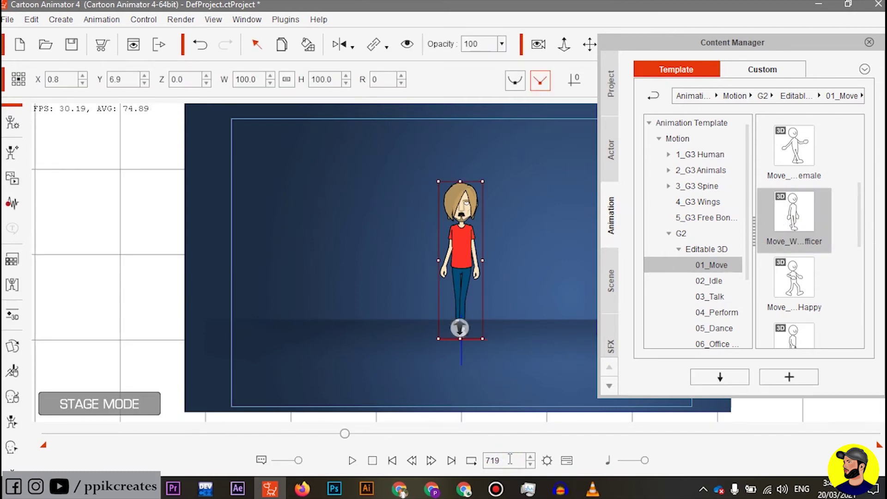
{"action": "key", "text": "BackSpace"}
{"action": "key", "text": "BackSpace"}
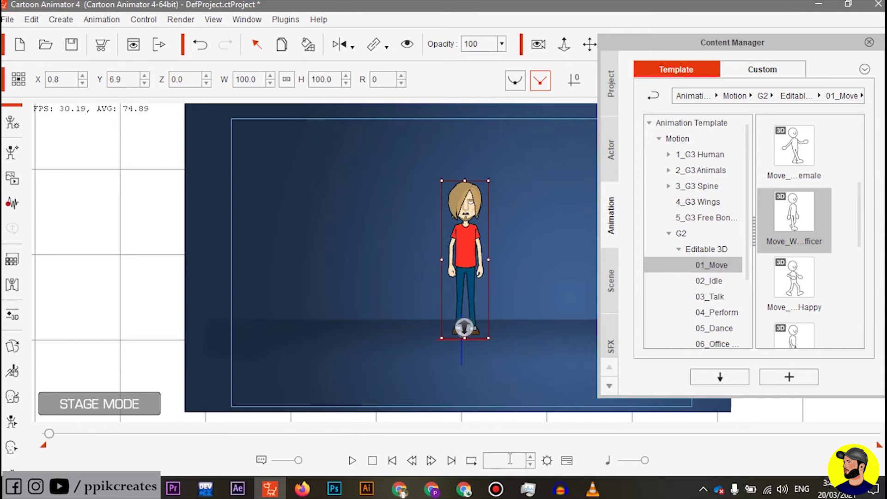
{"action": "type", "text": "680"}
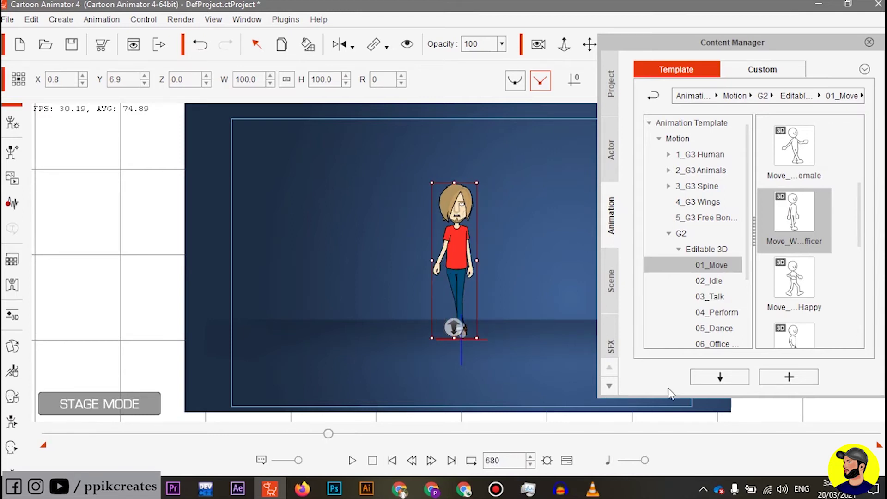
{"action": "scroll", "coordinate": [795, 292], "scroll_direction": "down", "scroll_amount": 3}
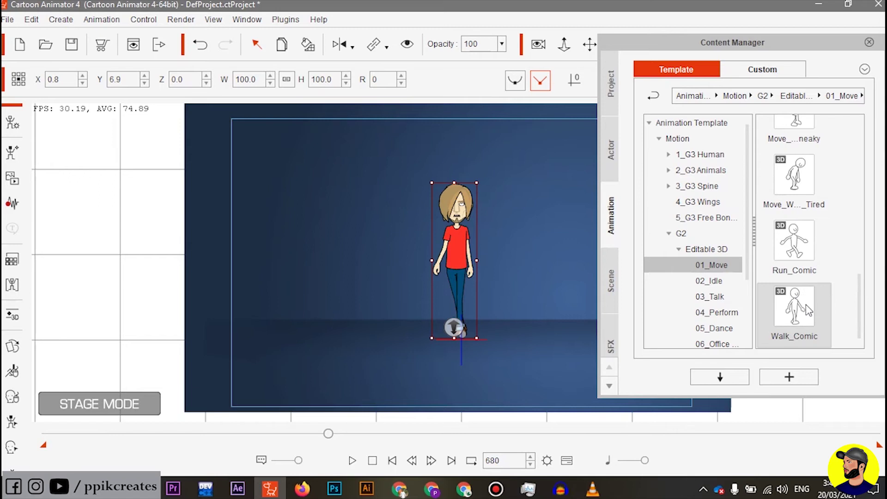
{"action": "double_click", "coordinate": [808, 311]}
{"action": "key", "text": "space"}
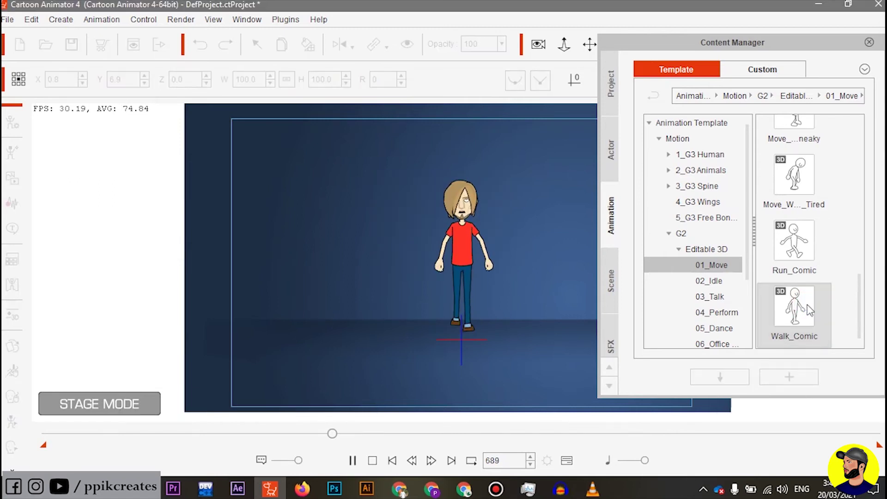
{"action": "key", "text": "space"}
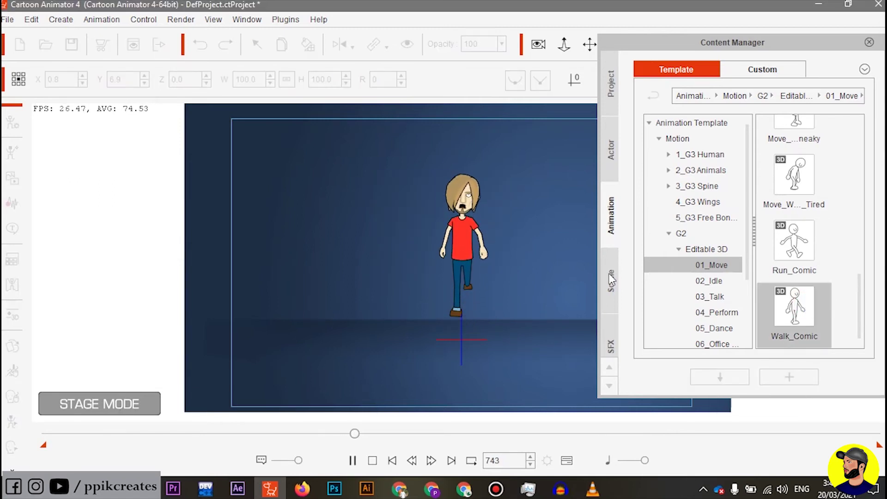
{"action": "left_click_drag", "start_coordinate": [462, 248], "coordinate": [461, 256]}
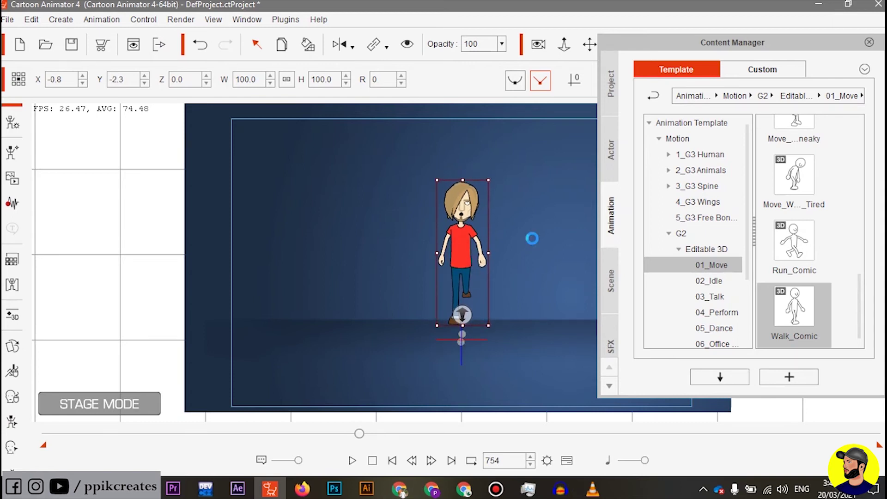
{"action": "left_click", "coordinate": [714, 282]}
Apply the Emma_Pose idle to Saul and preview it.
{"action": "scroll", "coordinate": [792, 163], "scroll_direction": "up", "scroll_amount": 5}
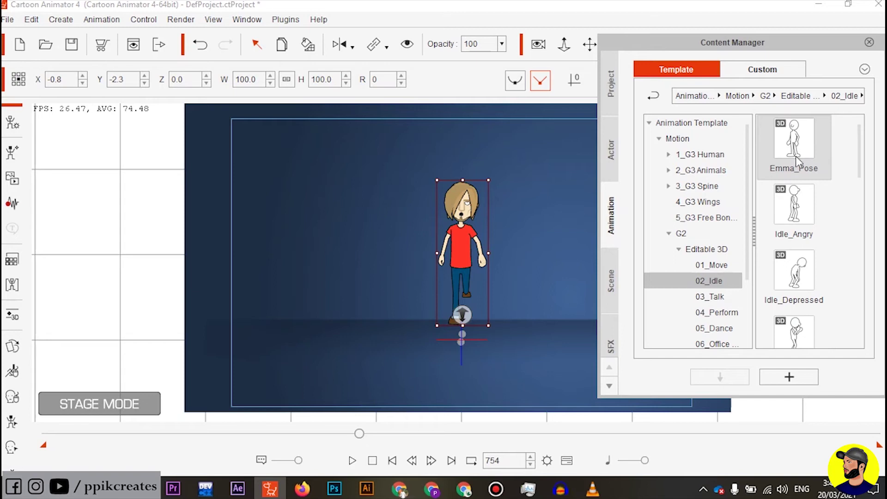
{"action": "double_click", "coordinate": [797, 158]}
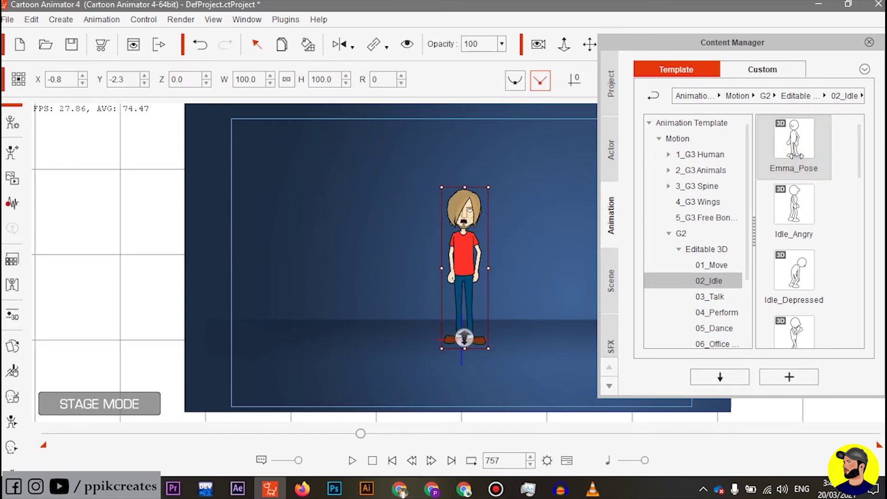
{"action": "key", "text": "space"}
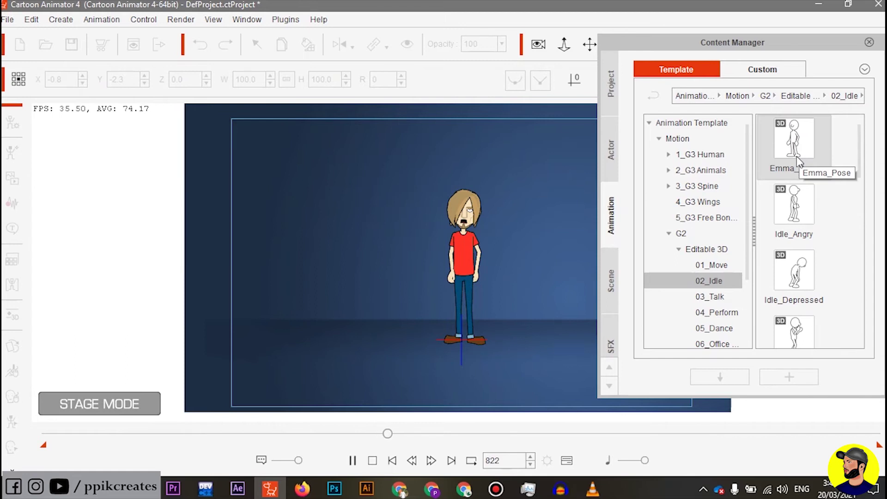
{"action": "key", "text": "space"}
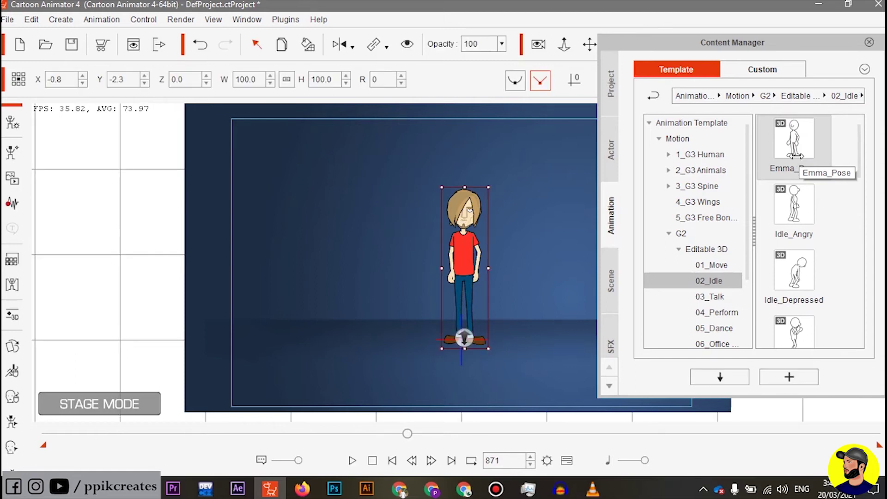
Try Idle_Angry, then settle on the Idle_Depressed idle motion.
{"action": "double_click", "coordinate": [793, 231]}
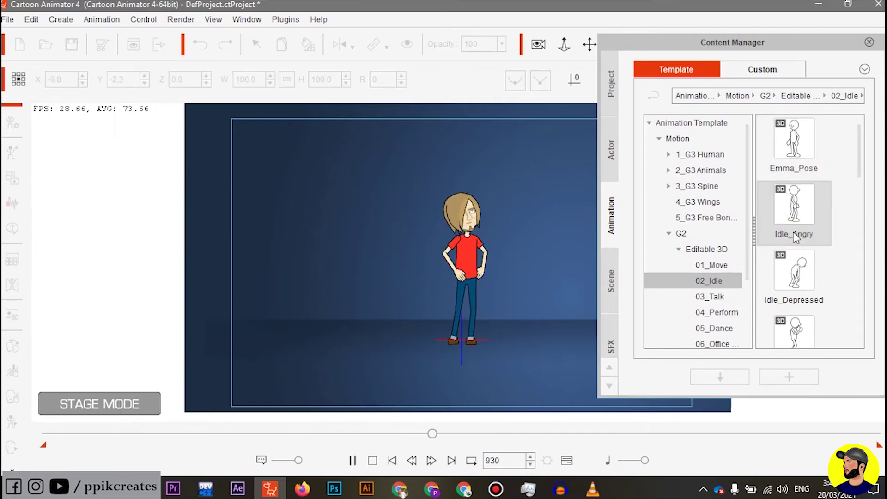
{"action": "double_click", "coordinate": [797, 282]}
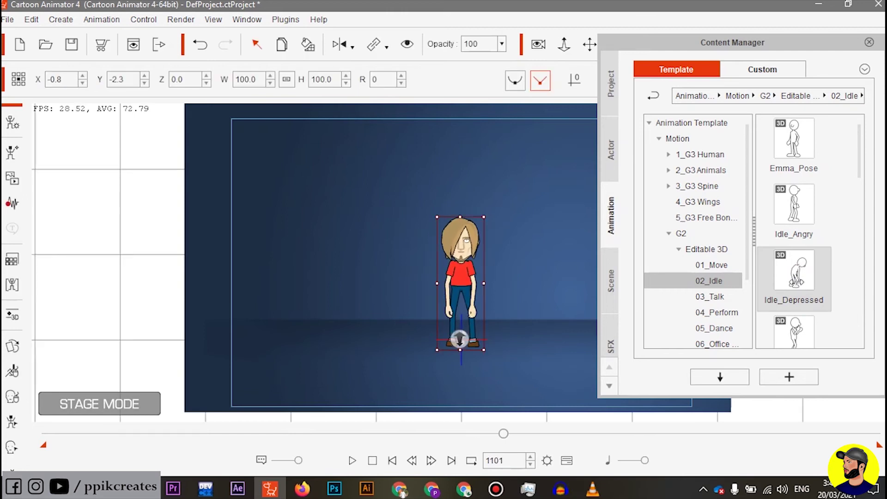
{"action": "scroll", "coordinate": [797, 282], "scroll_direction": "down", "scroll_amount": 3}
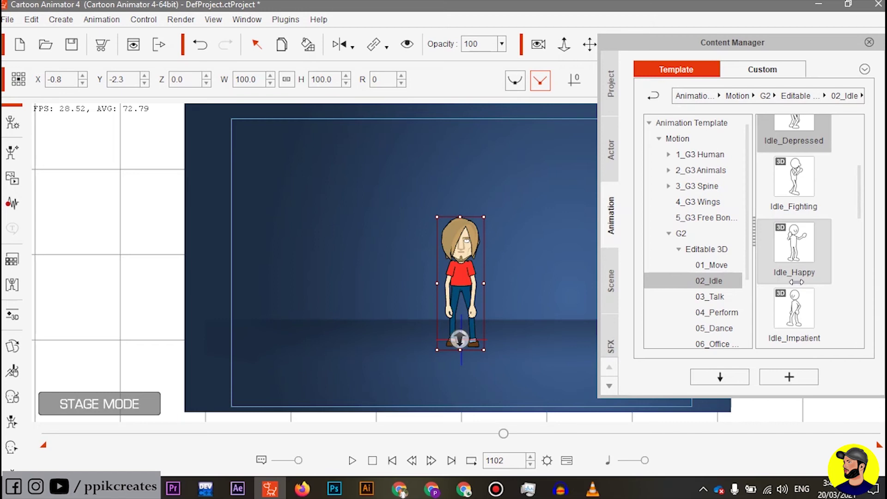
{"action": "scroll", "coordinate": [797, 282], "scroll_direction": "up", "scroll_amount": 3}
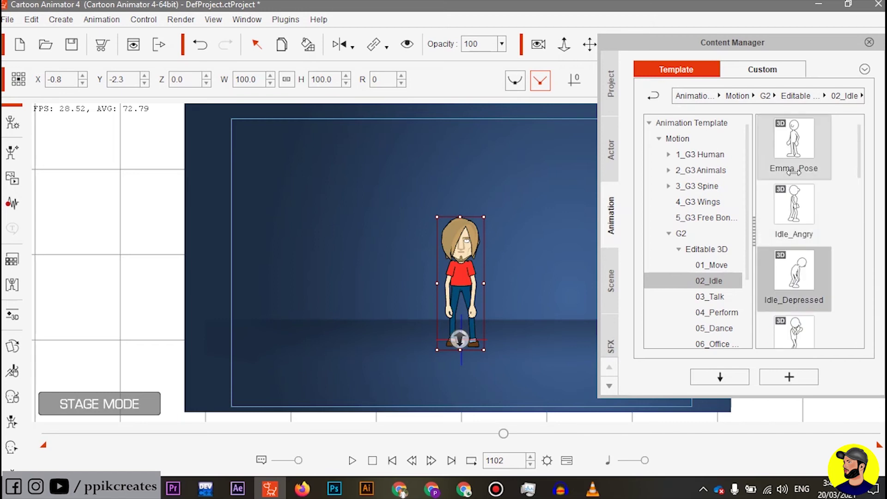
{"action": "left_click", "coordinate": [707, 297]}
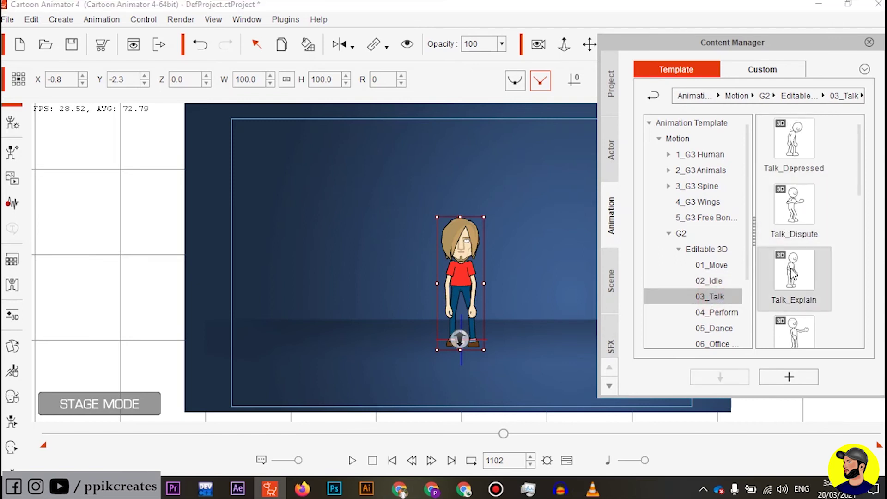
Apply Talk_Depressed to the character and preview it.
{"action": "double_click", "coordinate": [804, 147]}
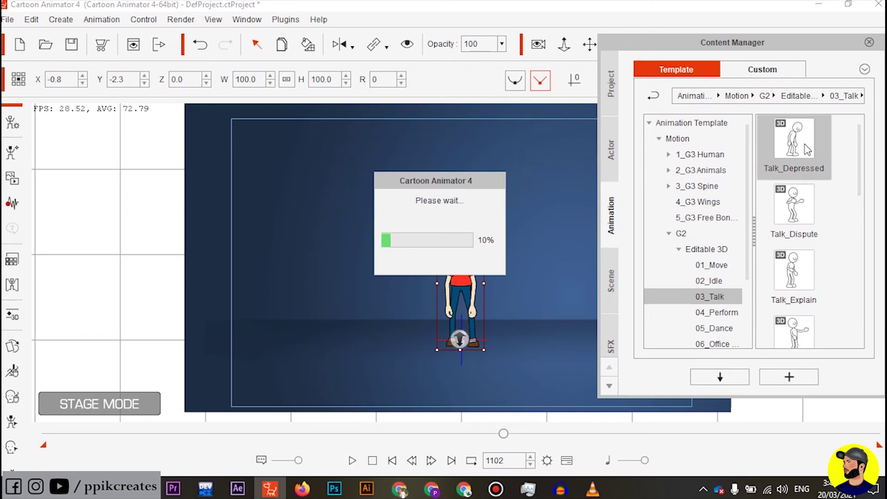
{"action": "key", "text": "space"}
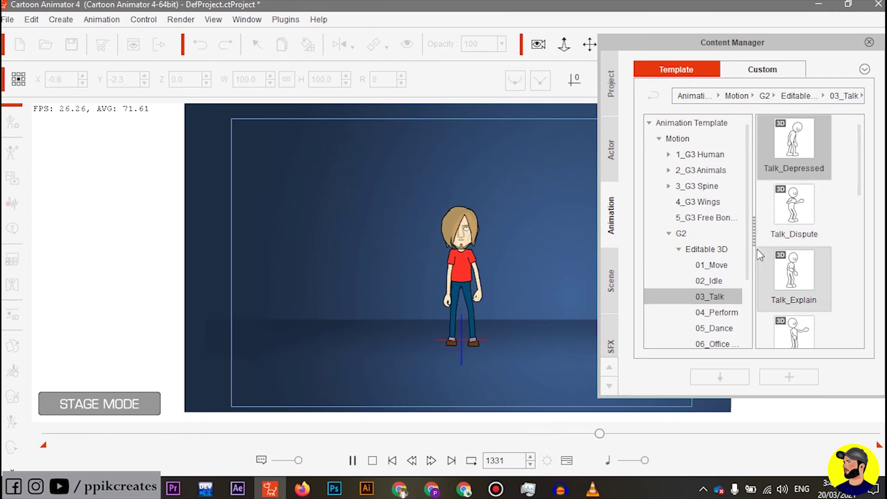
{"action": "key", "text": "space"}
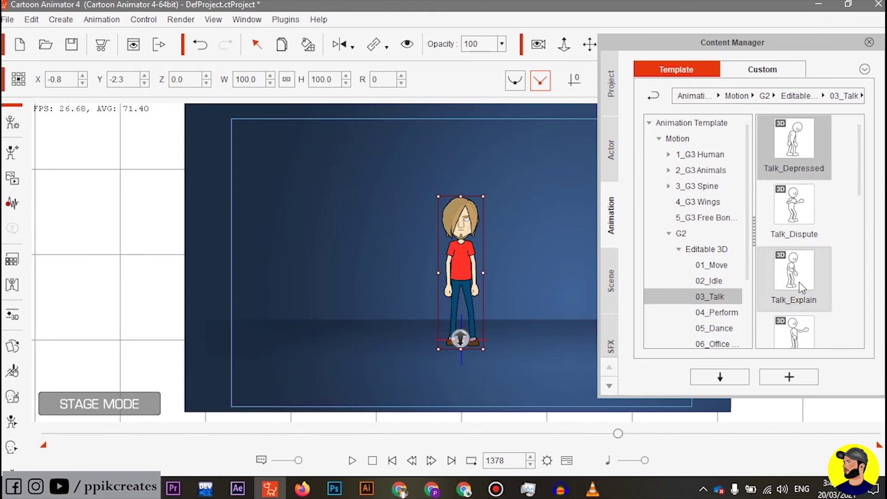
Switch to the female talk template and rewind the timeline to frame 1371.
{"action": "scroll", "coordinate": [801, 288], "scroll_direction": "down", "scroll_amount": 5}
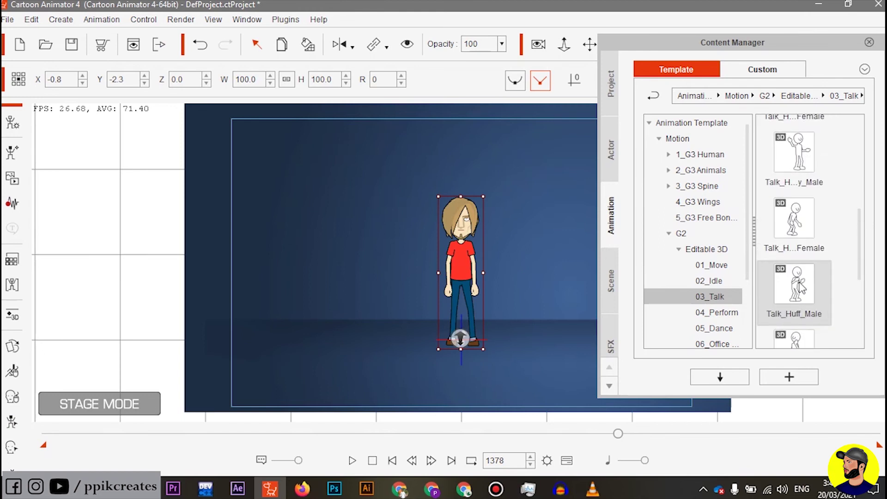
{"action": "scroll", "coordinate": [796, 175], "scroll_direction": "up", "scroll_amount": 2}
{"action": "double_click", "coordinate": [797, 175]}
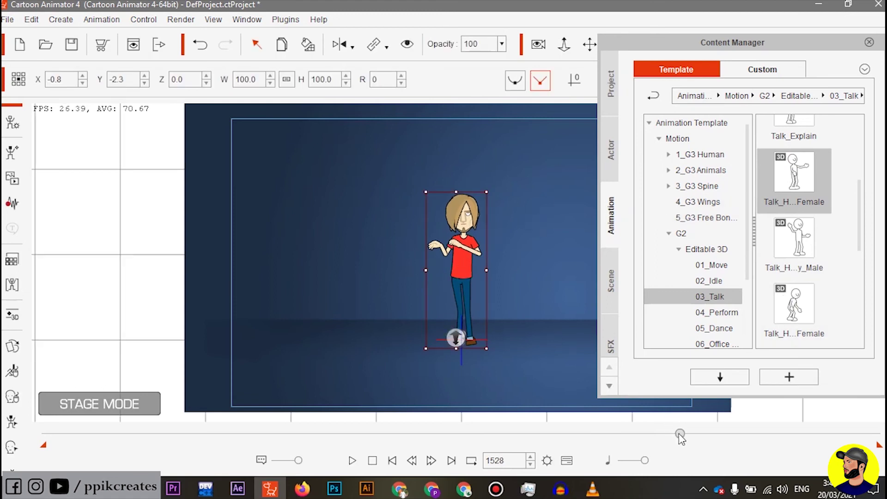
{"action": "left_click_drag", "start_coordinate": [679, 435], "coordinate": [616, 434]}
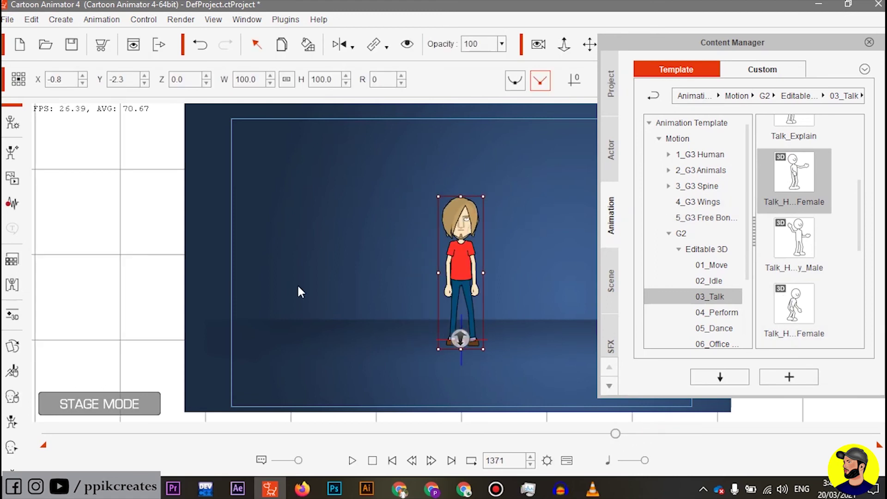
{"action": "left_click", "coordinate": [12, 204]}
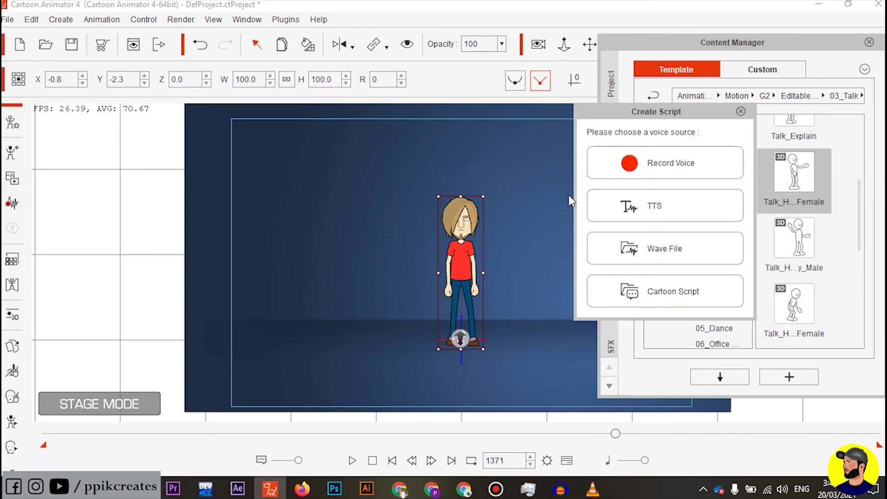
Record a 4.80-second voice clip, attach it to Saul, and play it back.
{"action": "left_click", "coordinate": [641, 176]}
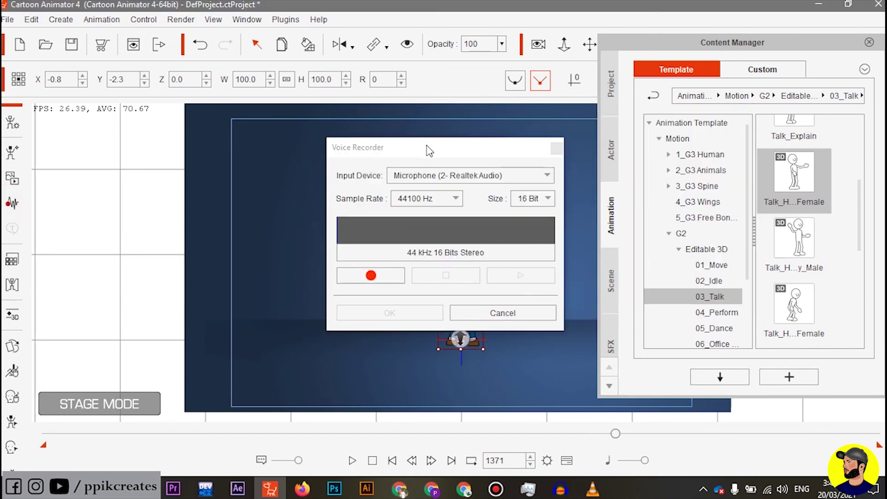
{"action": "left_click", "coordinate": [426, 147]}
{"action": "left_click_drag", "start_coordinate": [427, 147], "coordinate": [693, 128]}
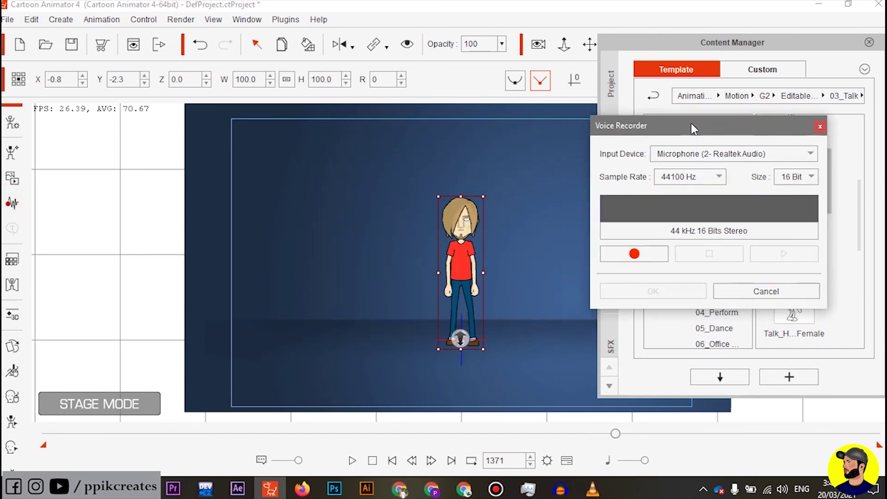
{"action": "left_click", "coordinate": [651, 264]}
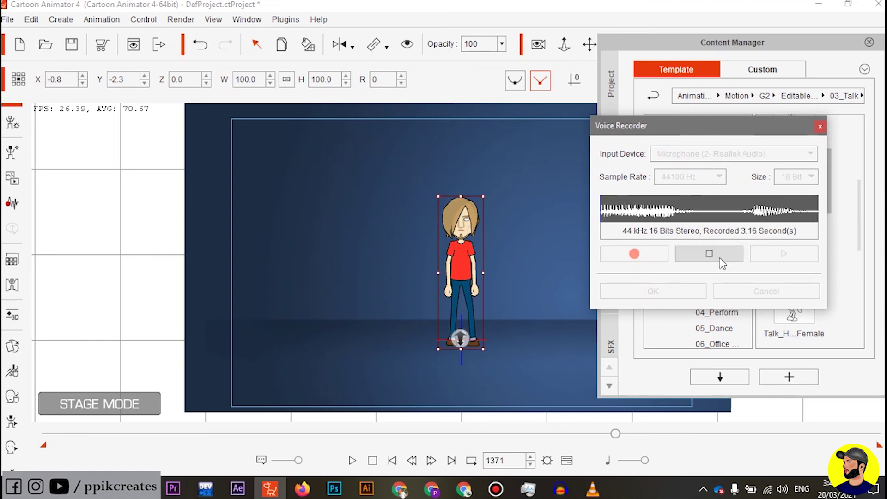
{"action": "left_click", "coordinate": [735, 255]}
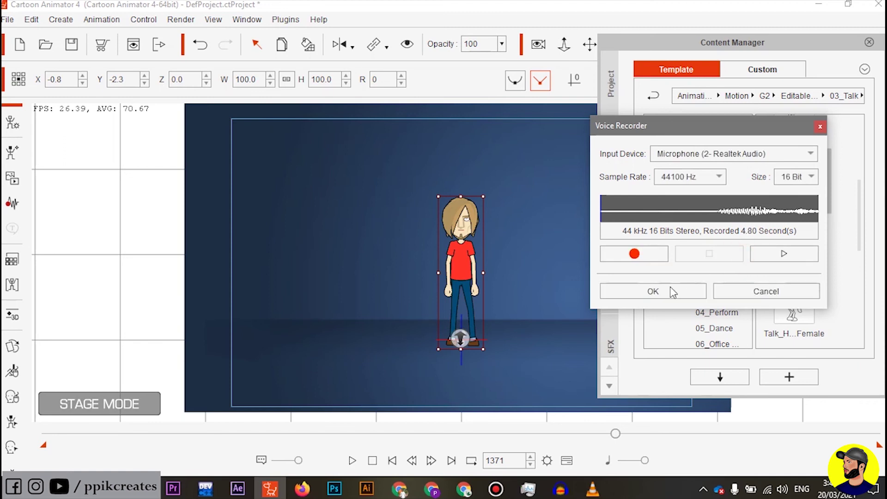
{"action": "left_click", "coordinate": [667, 291]}
{"action": "key", "text": "space"}
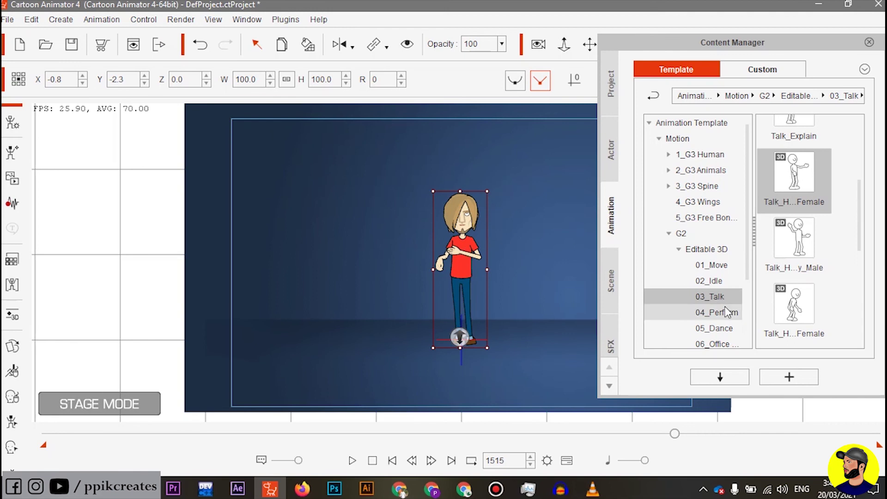
Close the Content Manager and select the blue BG_012 stage backdrop.
{"action": "scroll", "coordinate": [813, 245], "scroll_direction": "down", "scroll_amount": 3}
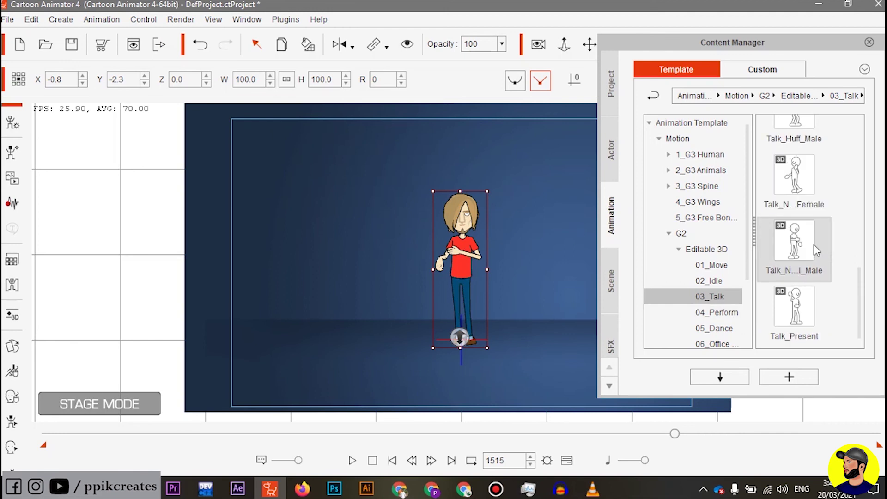
{"action": "left_click", "coordinate": [870, 43]}
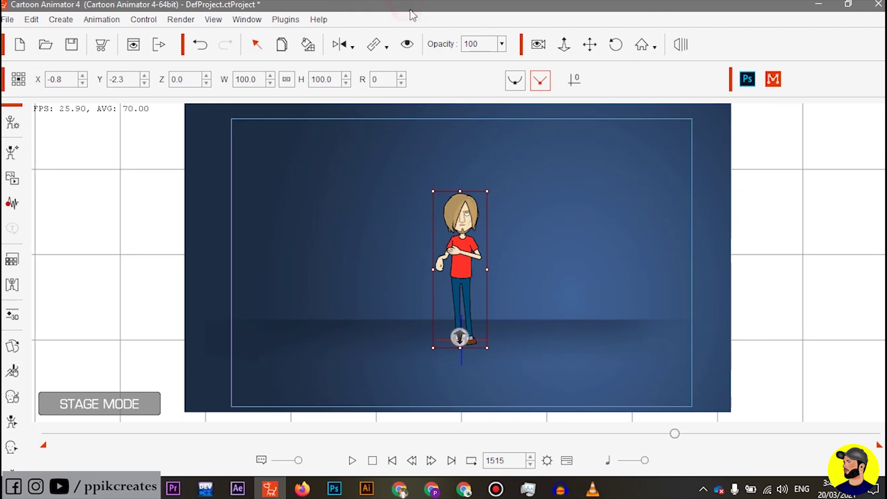
{"action": "left_click", "coordinate": [520, 217]}
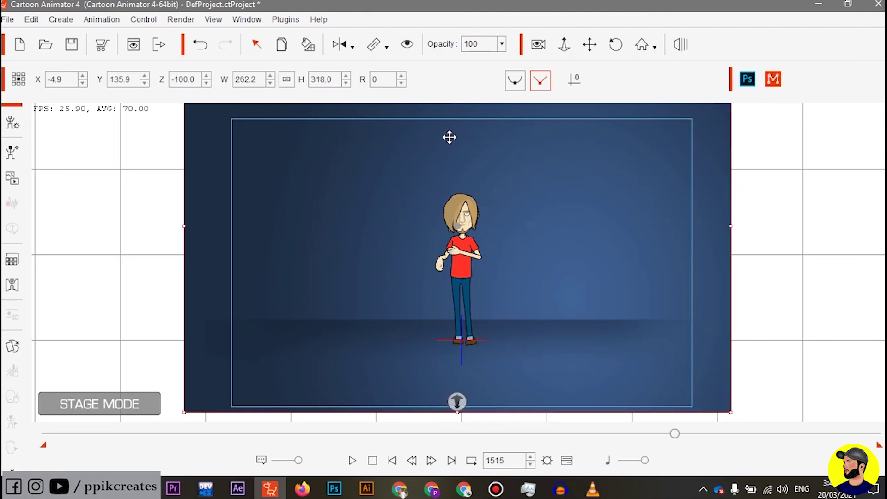